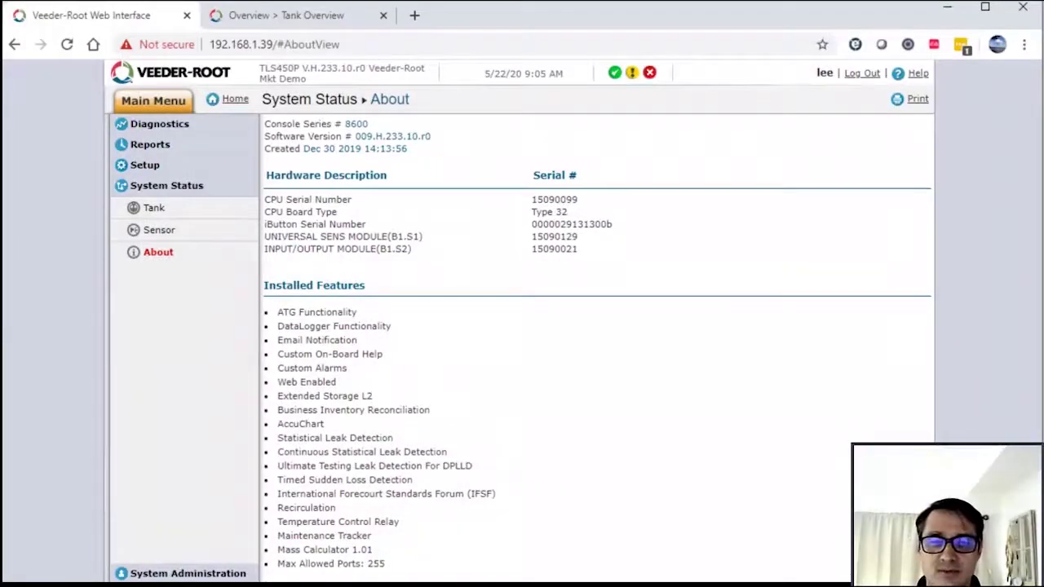
Step: Expand the Reports section in the Main Menu to list its report types
click(158, 147)
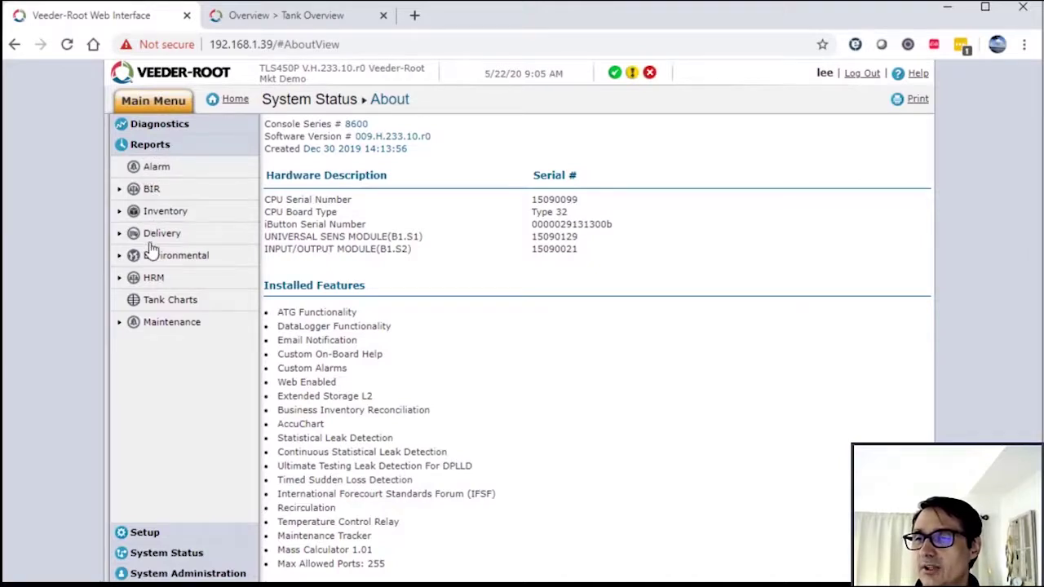
Step: Open the Alarm report and bring up its alarm category choices
click(153, 171)
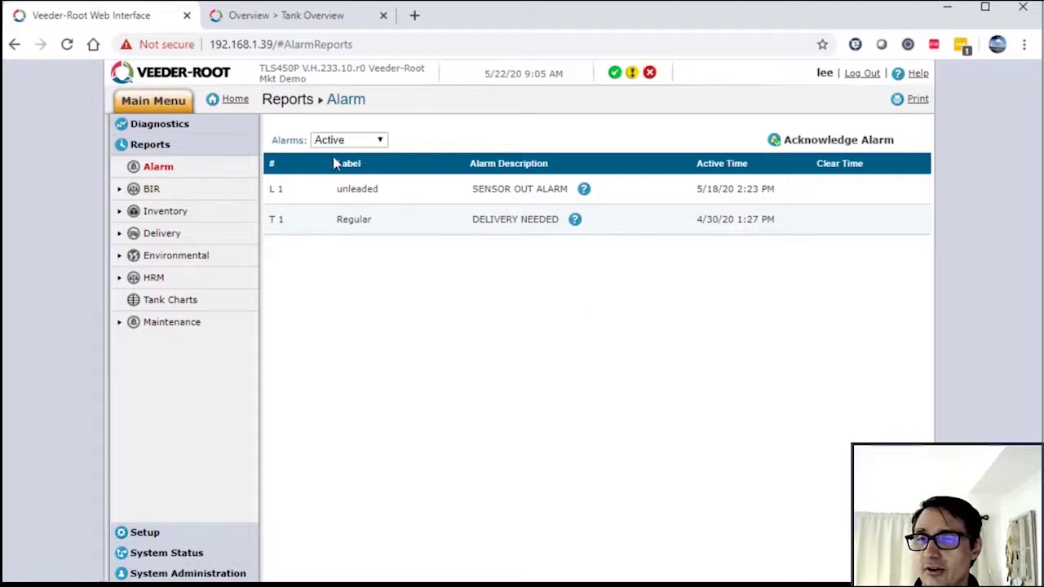
click(377, 145)
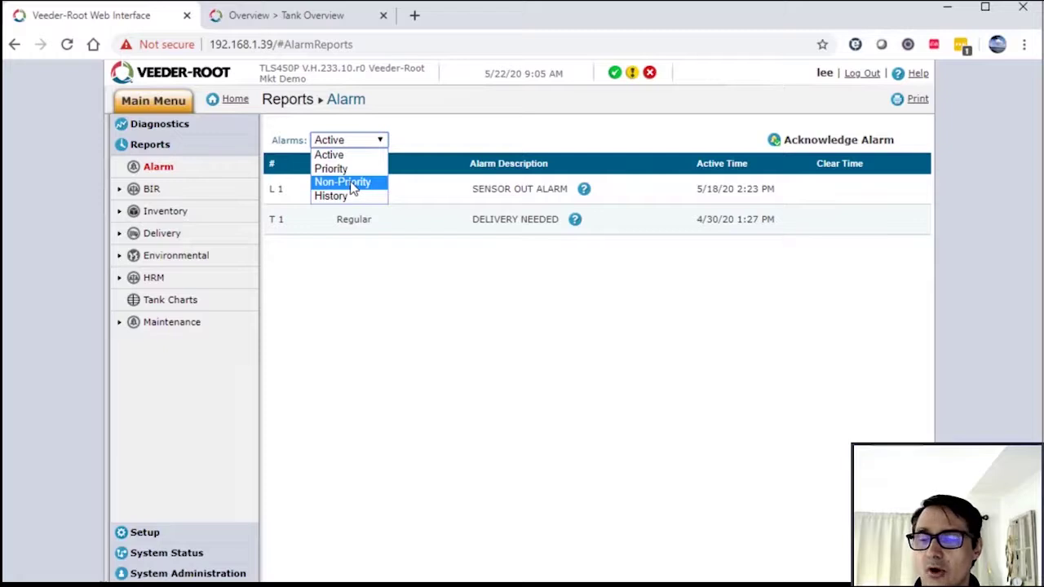
Step: Switch the Alarm report to History, keeping 25 rows per page
click(328, 199)
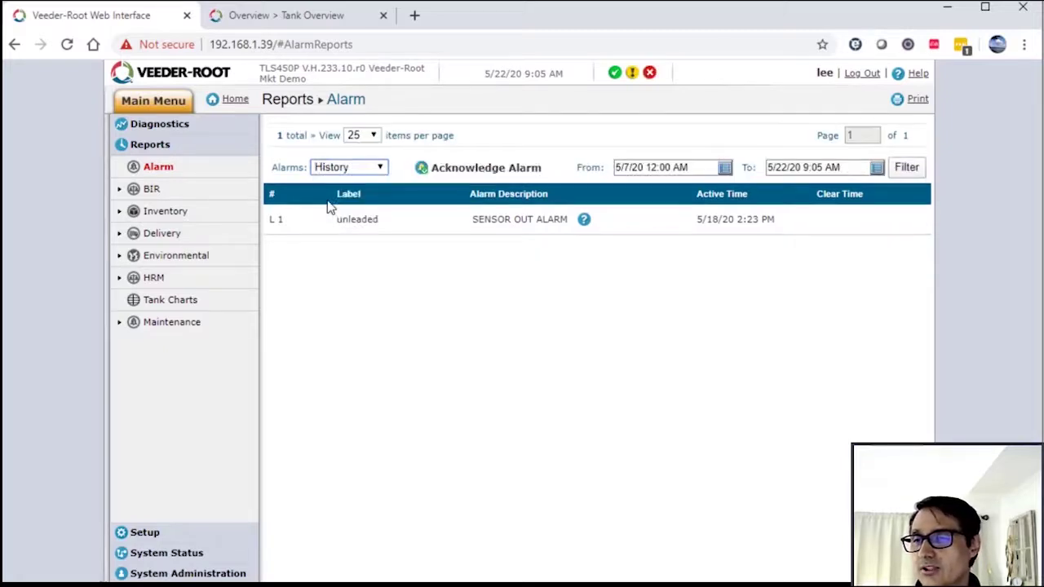
click(376, 137)
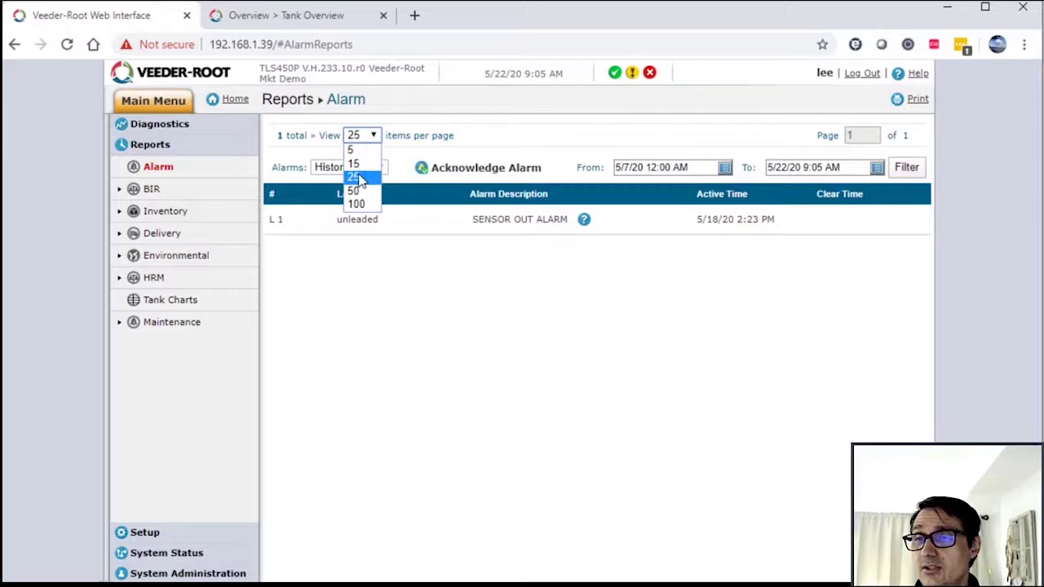
click(361, 180)
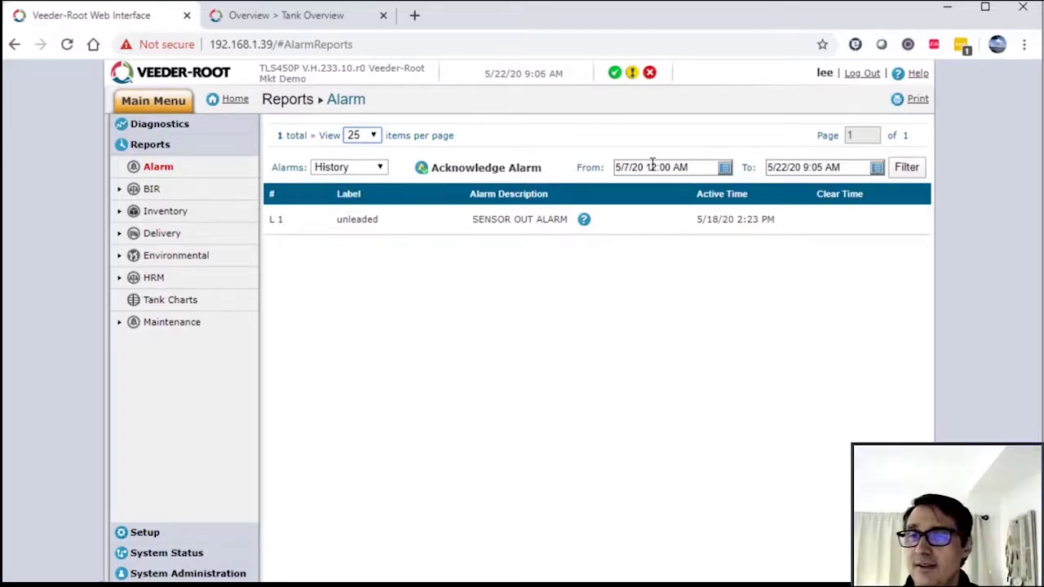
Step: Filter the alarm history from March 8, 2020, giving 142 entries over 6 pages
click(725, 167)
click(749, 184)
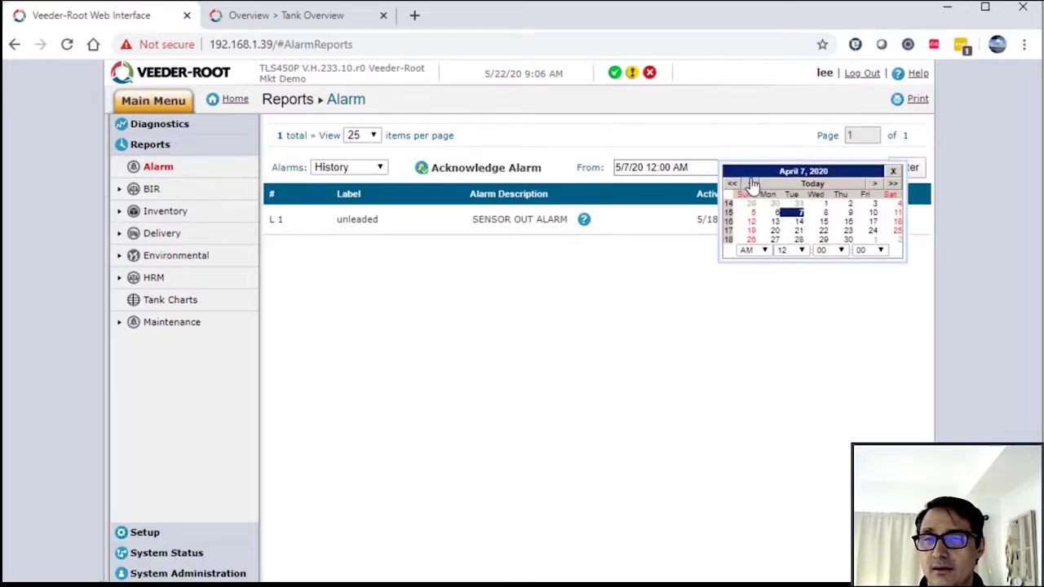
click(749, 185)
click(753, 213)
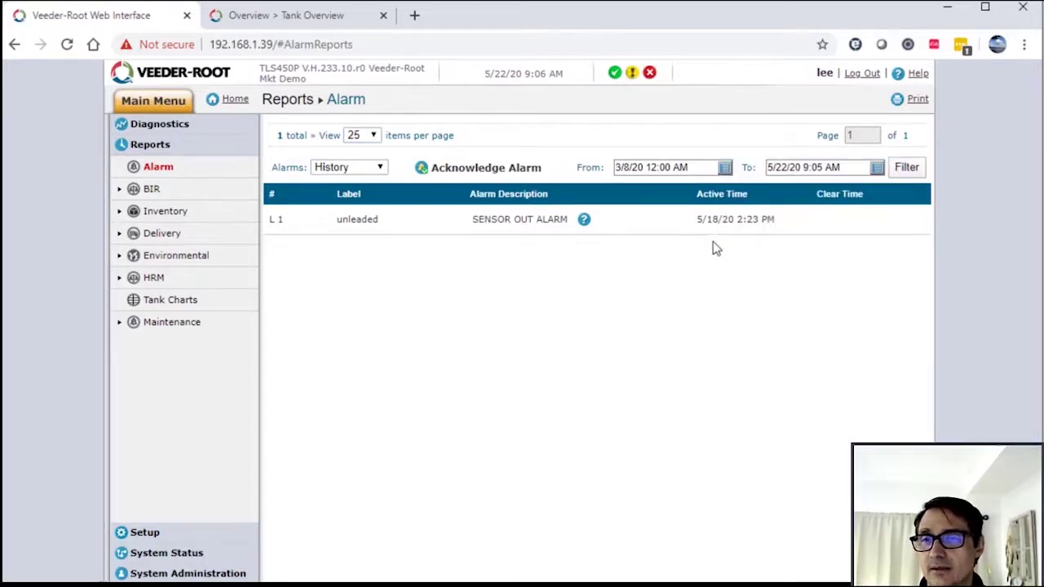
click(918, 168)
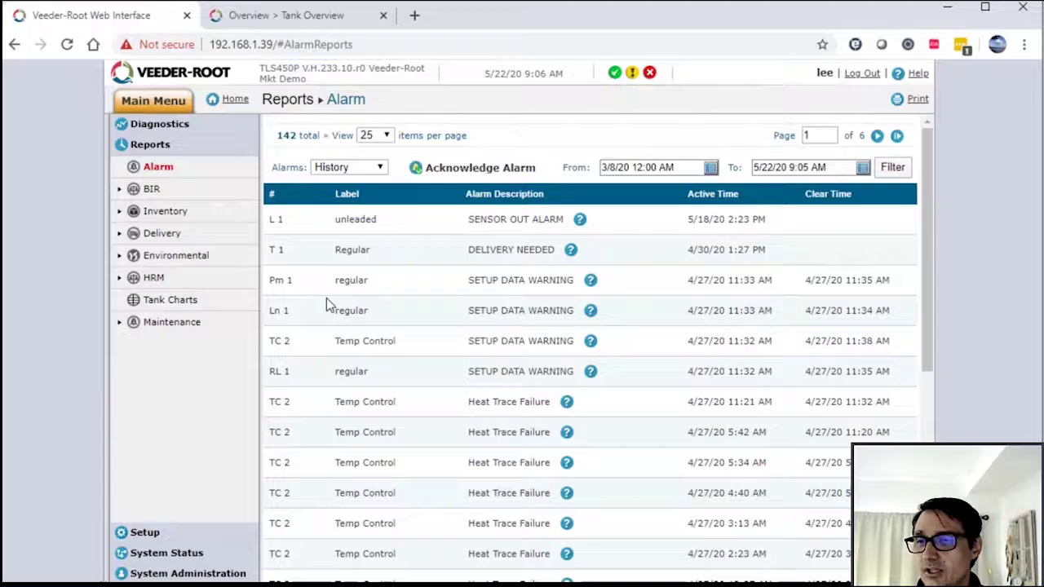
scroll(327, 303, down, 5)
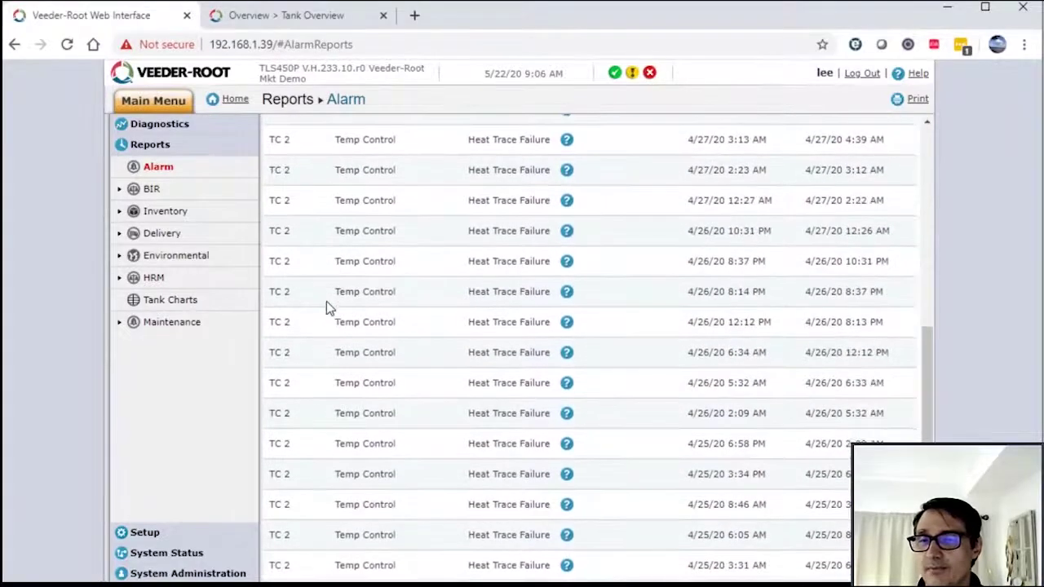
scroll(326, 301, up, 10)
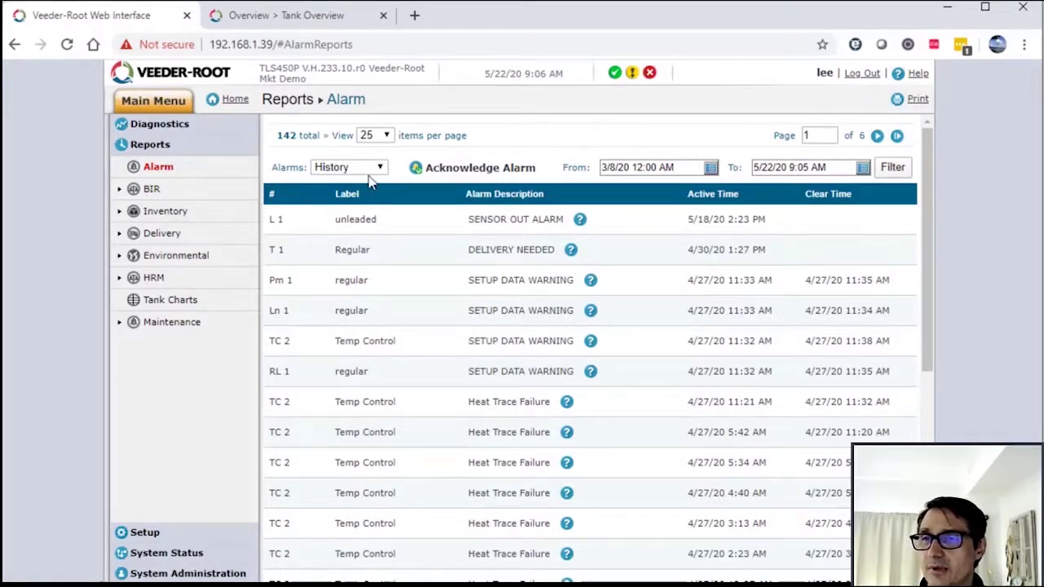
Step: Show Current Inventory for All Tanks and preview printing it before closing the preview
click(155, 214)
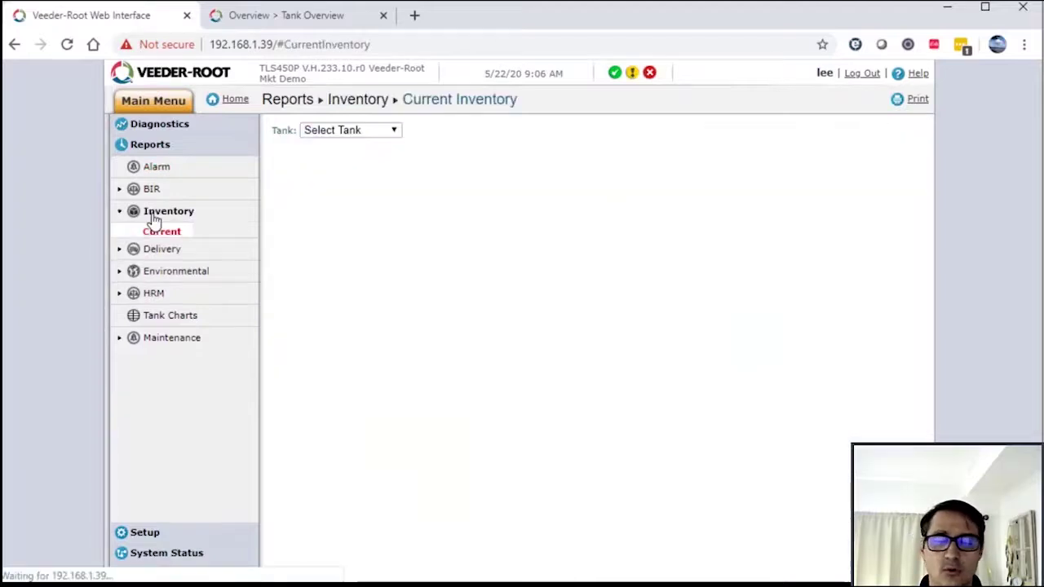
click(345, 133)
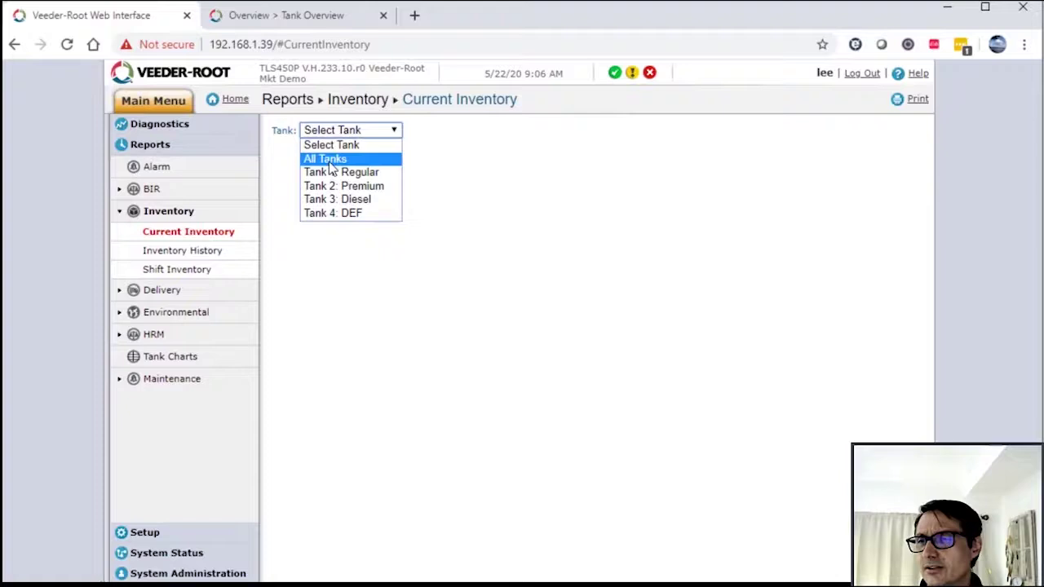
click(329, 161)
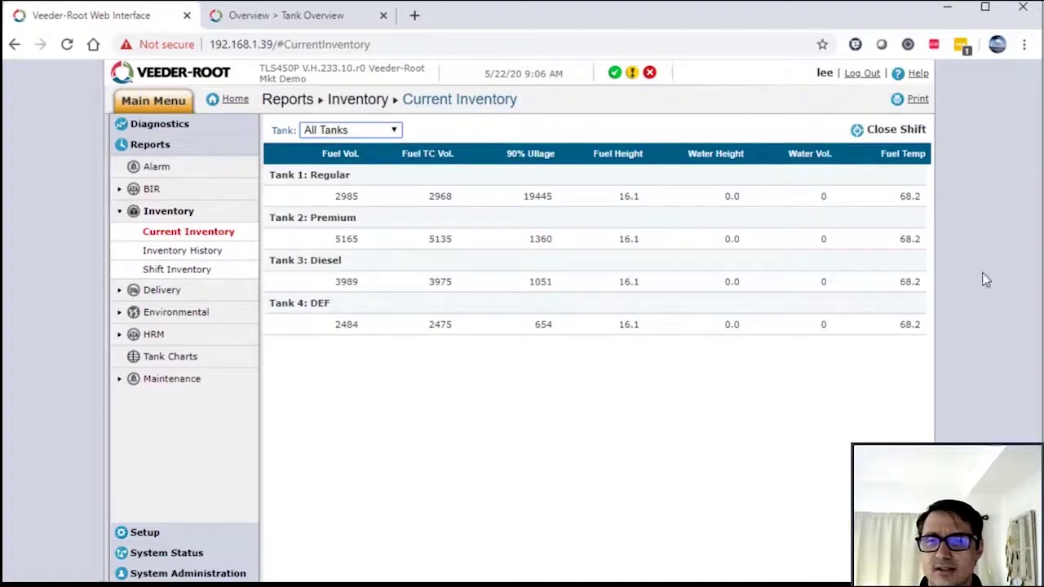
click(915, 99)
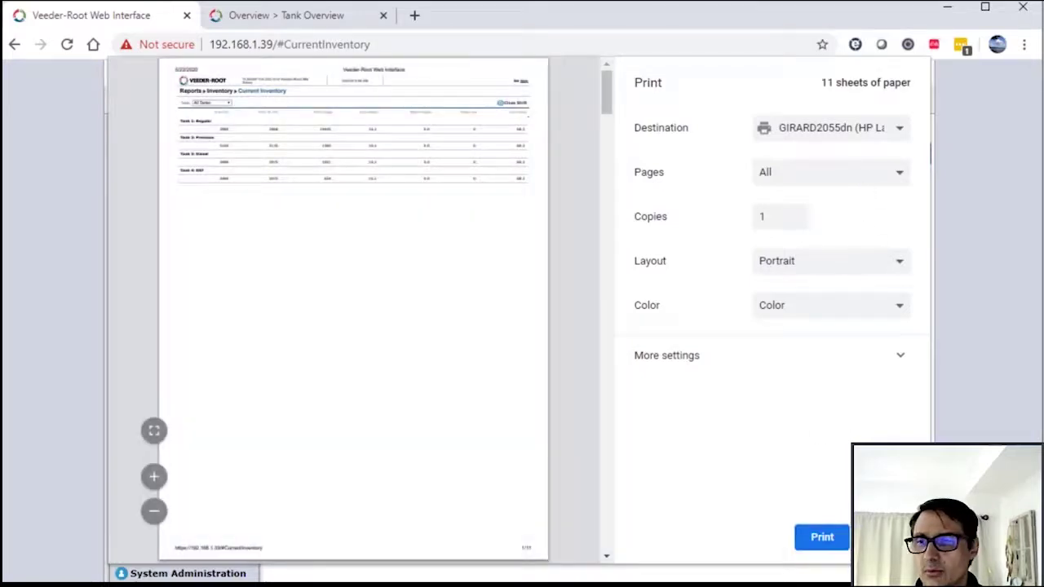
key(Escape)
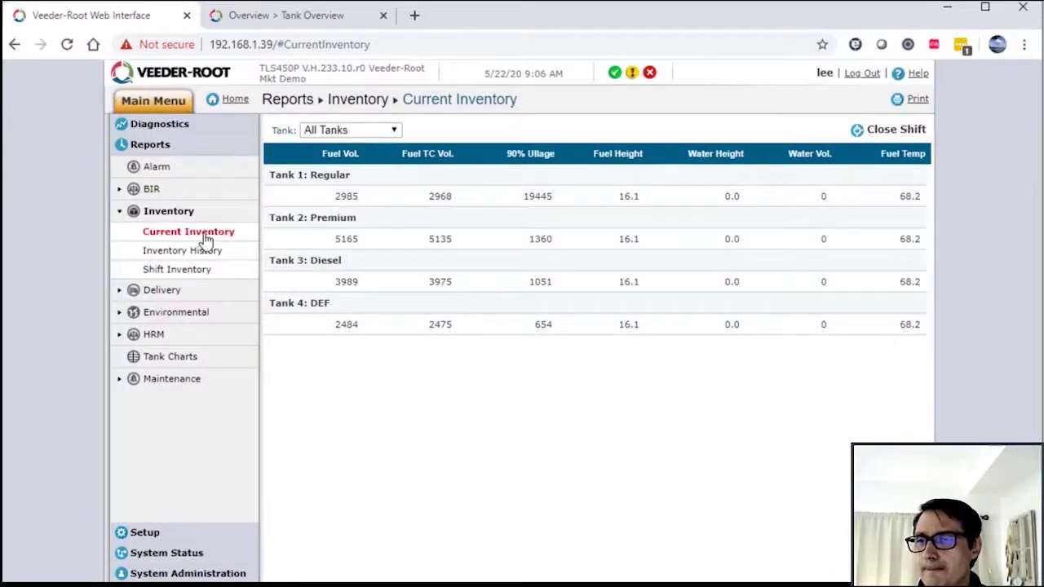
Step: Show the Inventory History report for Tank 1: Regular
click(184, 252)
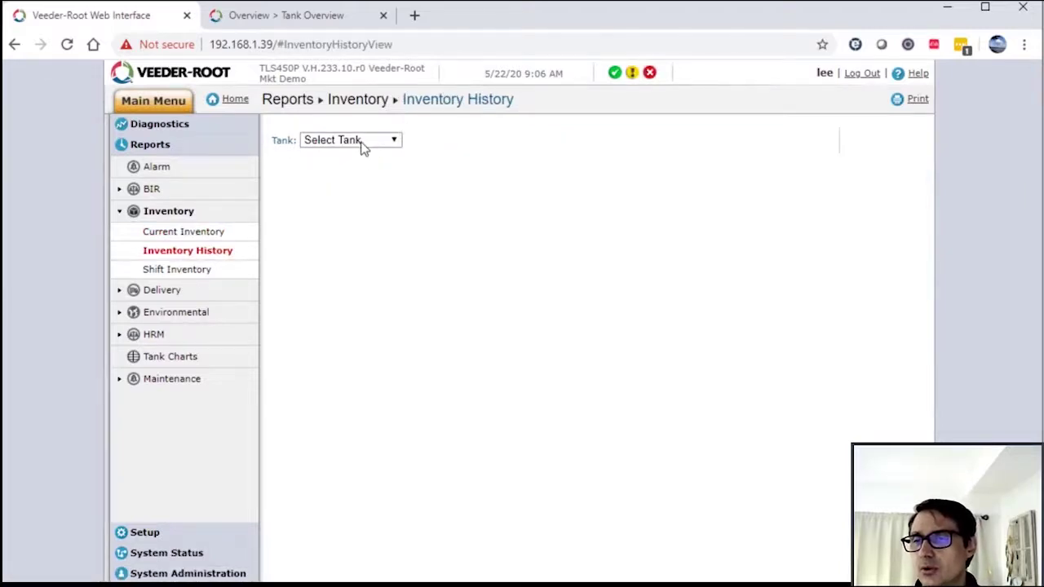
click(363, 143)
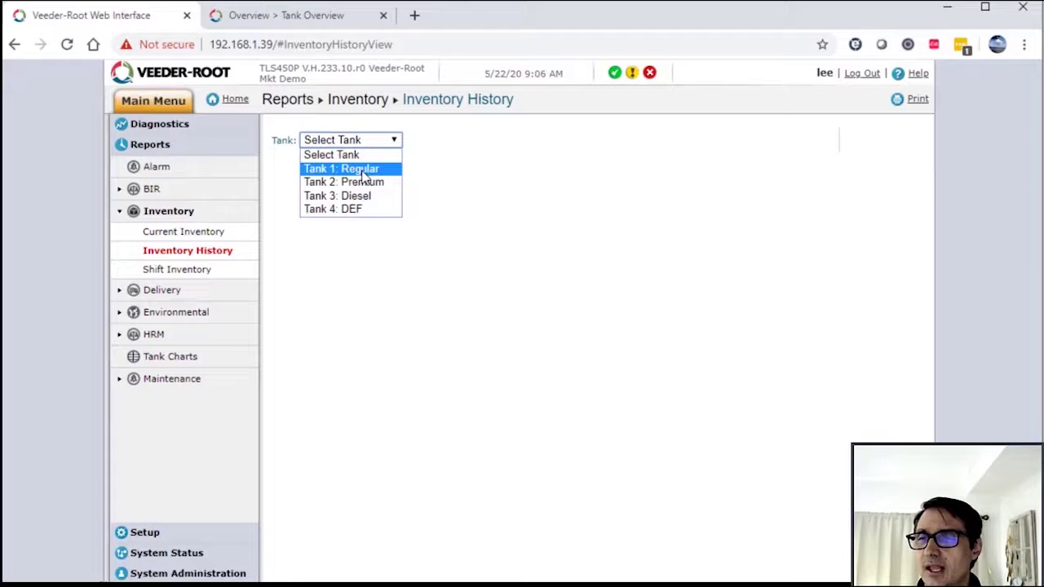
click(363, 169)
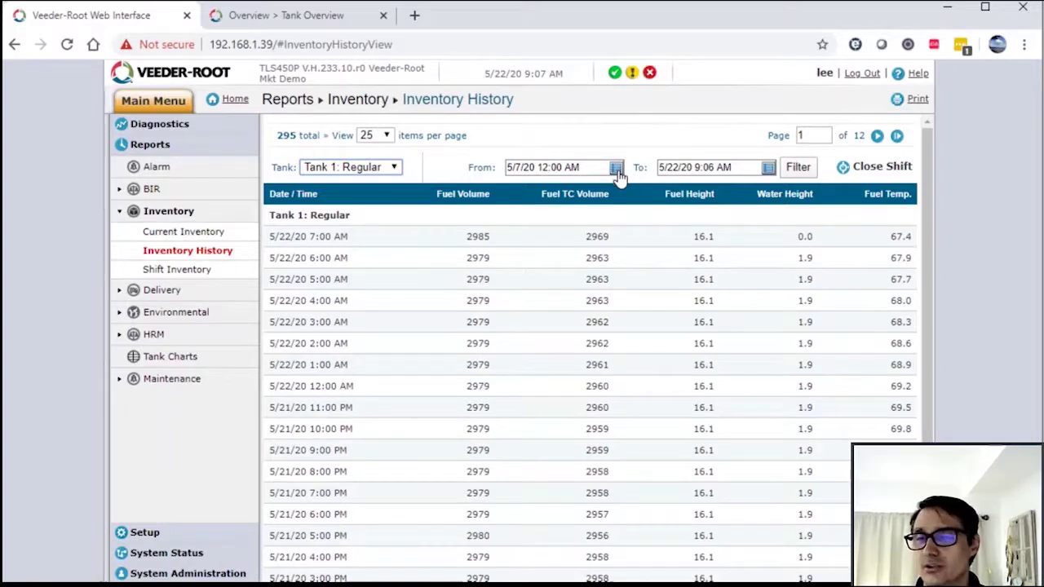
Step: Set the inventory history start date to March 9, 2020
click(615, 169)
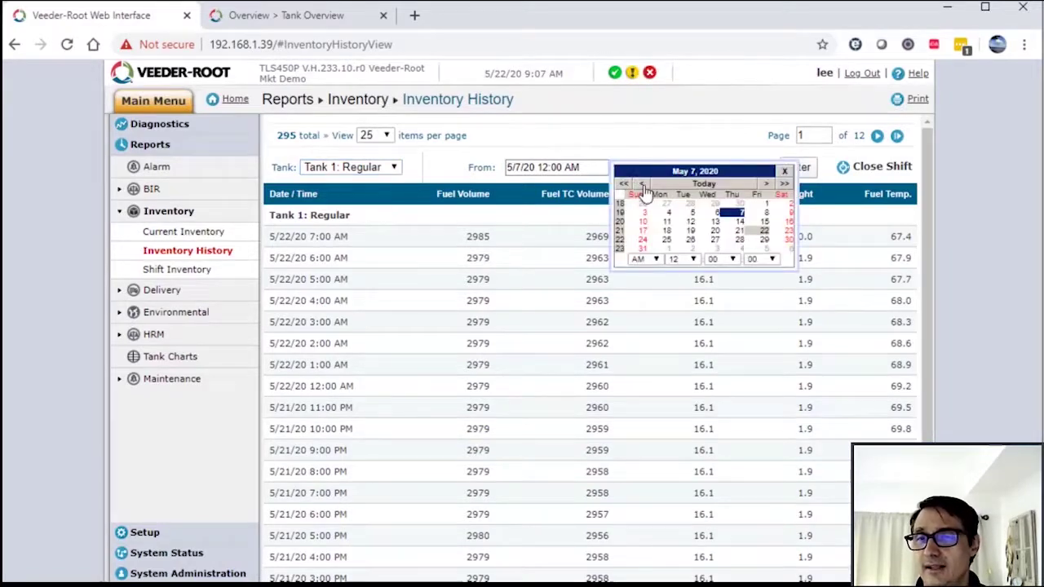
click(643, 184)
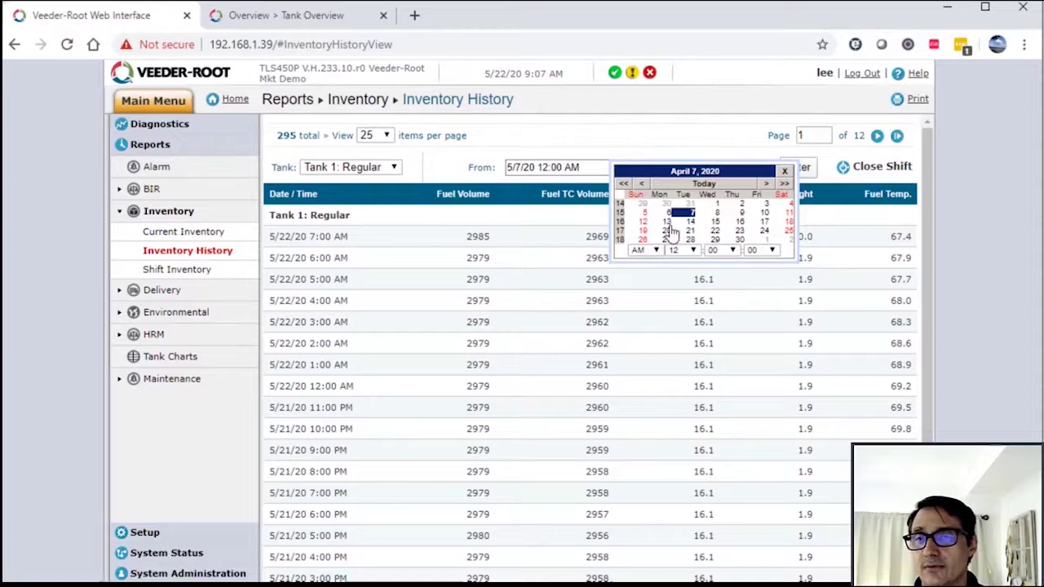
click(643, 184)
click(667, 213)
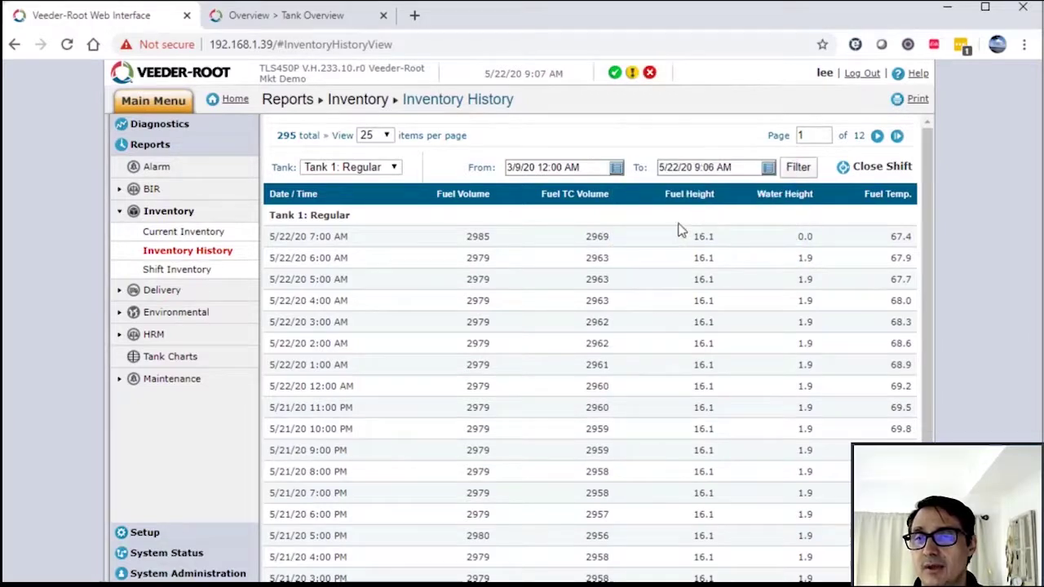
Step: Show the Shift Inventory report for All Tanks and scan its shift readings
click(195, 270)
click(318, 133)
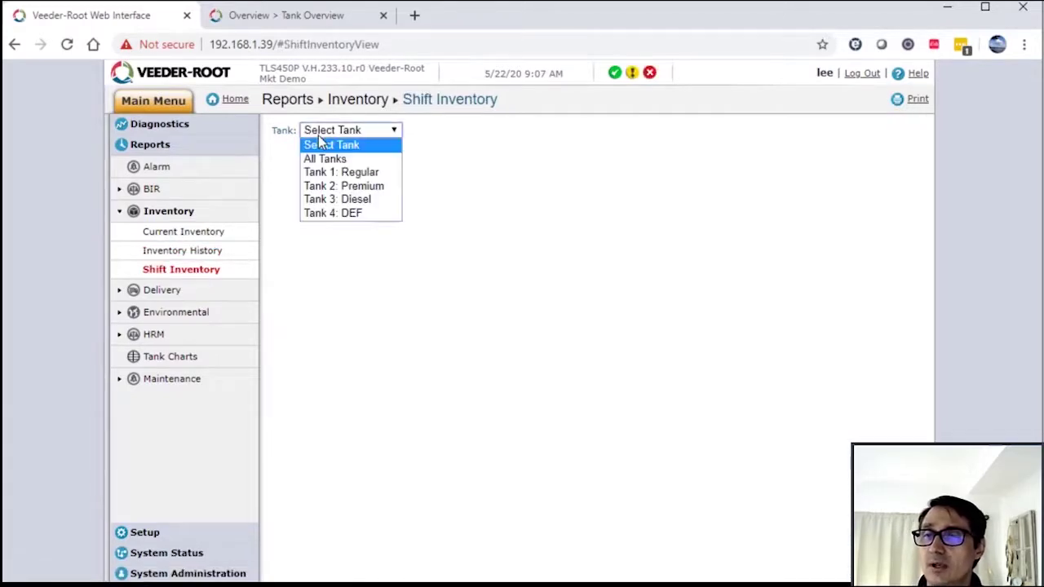
click(327, 157)
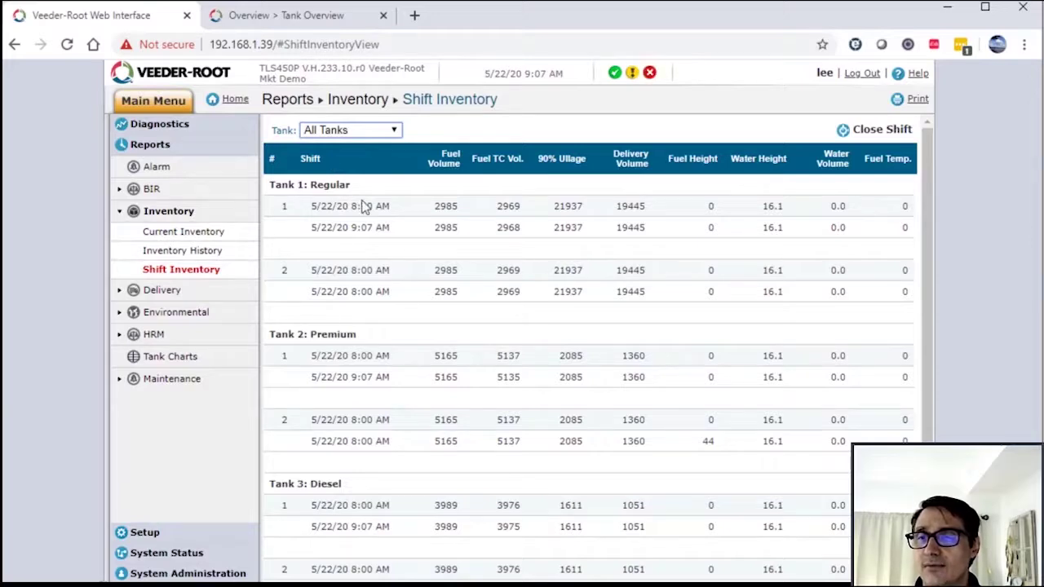
scroll(305, 373, down, 2)
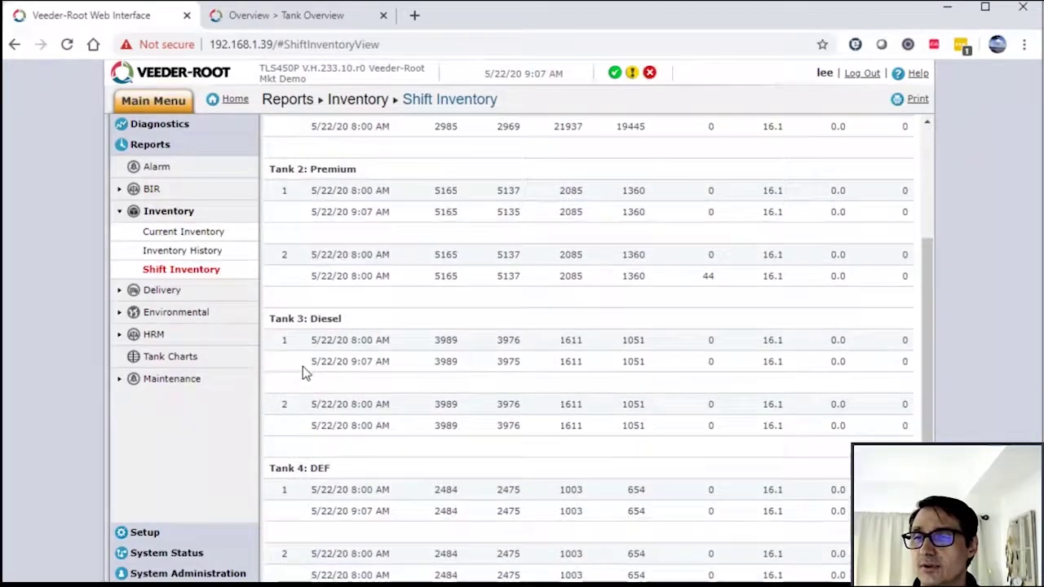
scroll(303, 368, up, 2)
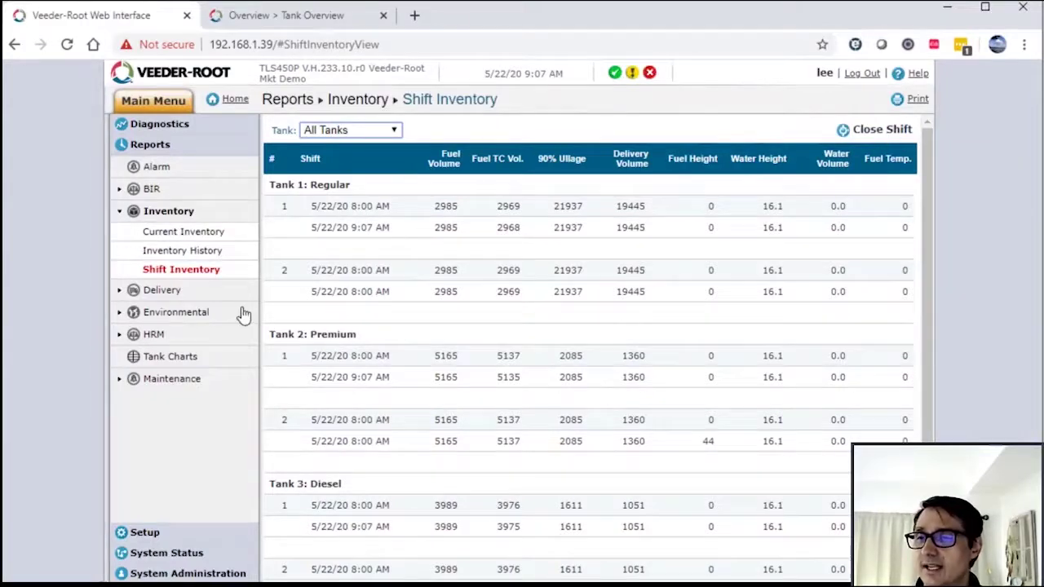
Step: Show the Last Delivery report for All Tanks, with Regular delivering 174 and Premium 44
click(155, 293)
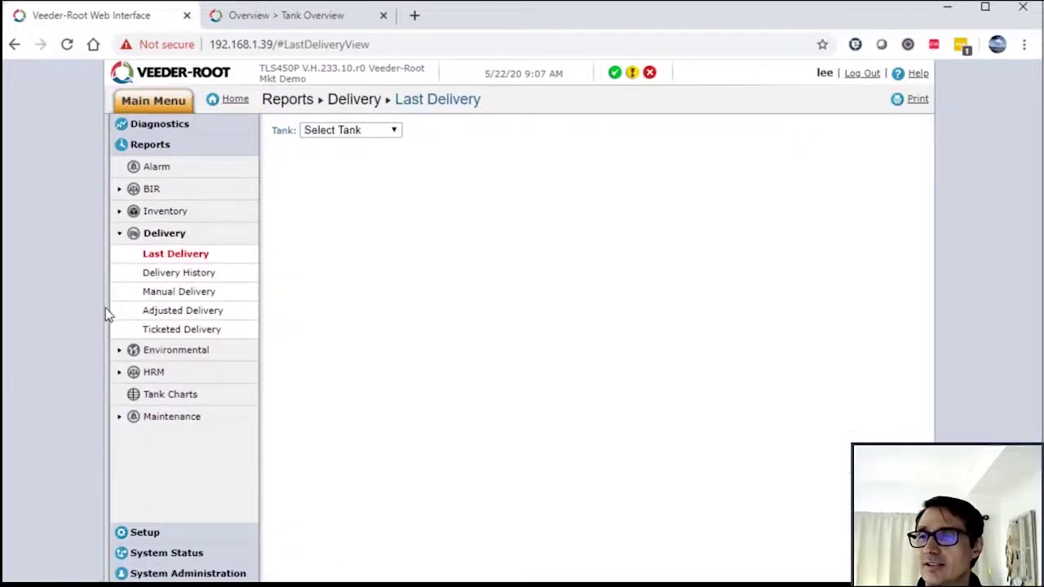
click(337, 133)
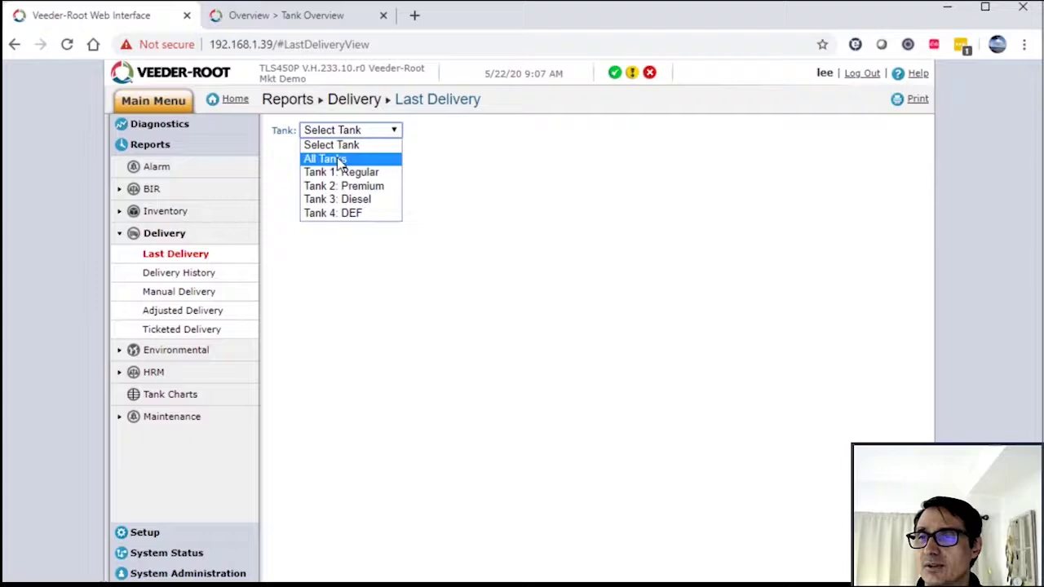
click(340, 159)
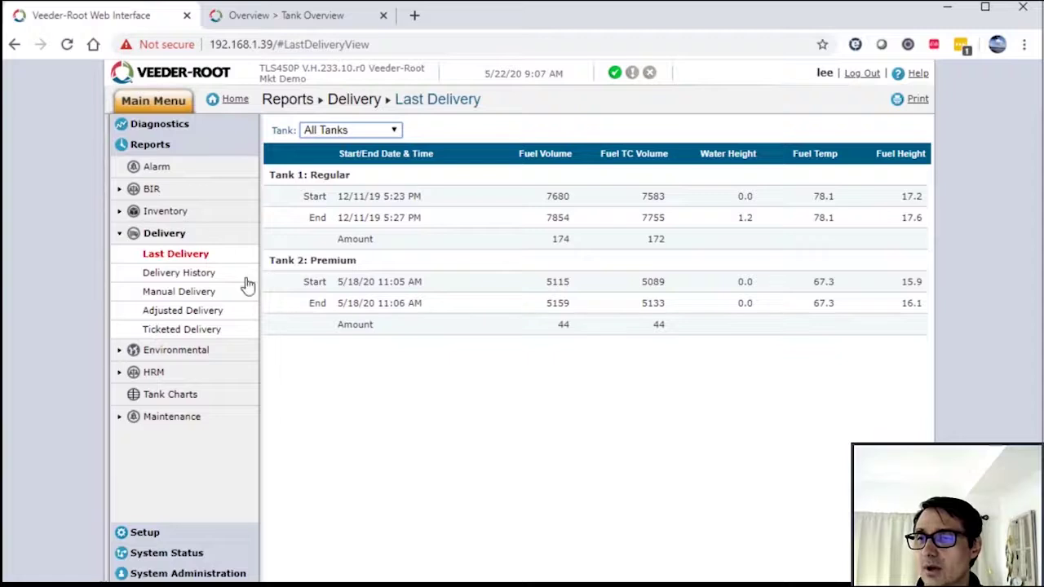
Step: Open the Delivery History report for Tank 1: Regular
click(173, 274)
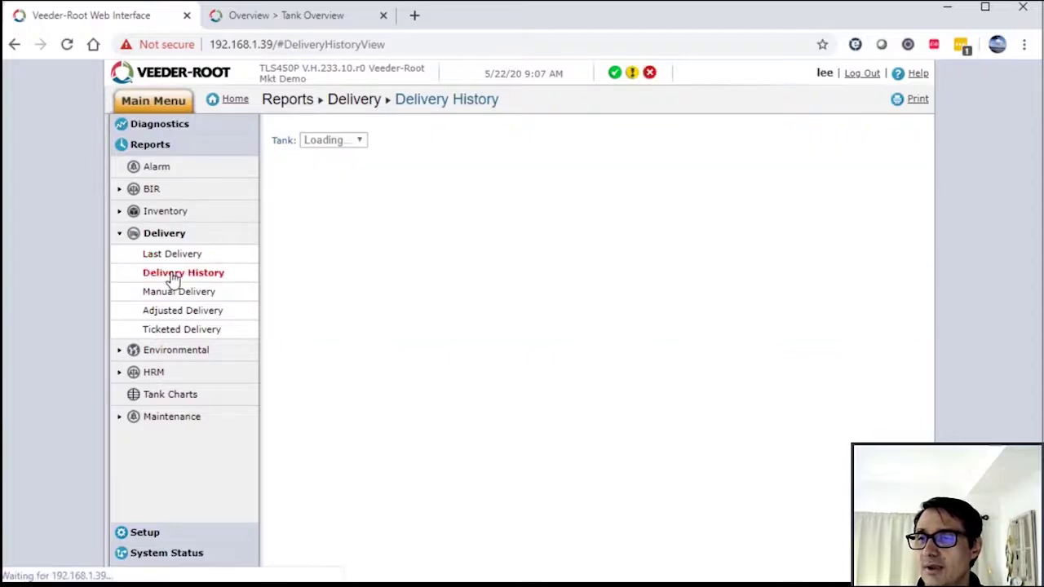
click(318, 145)
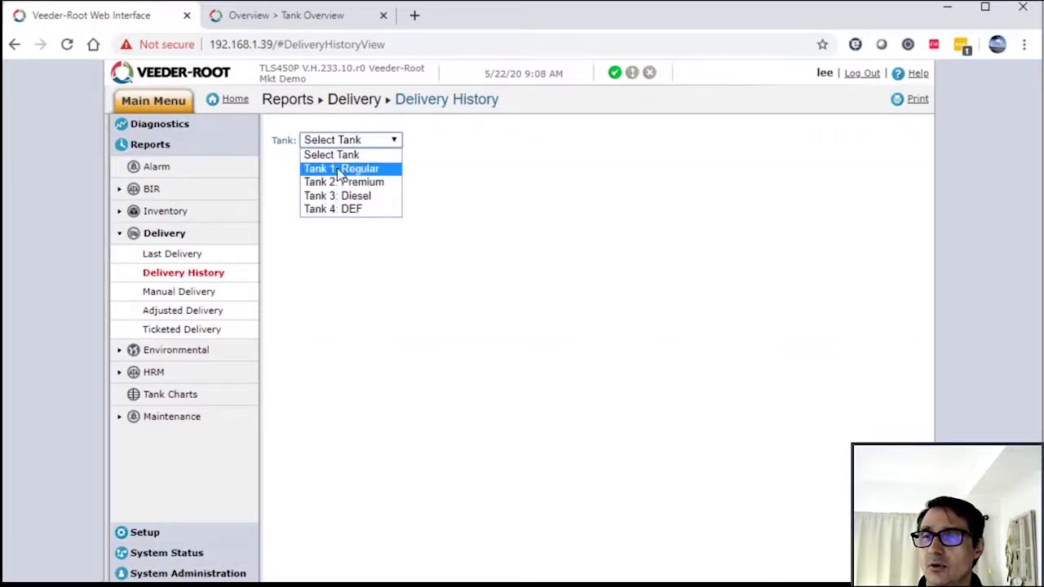
click(339, 169)
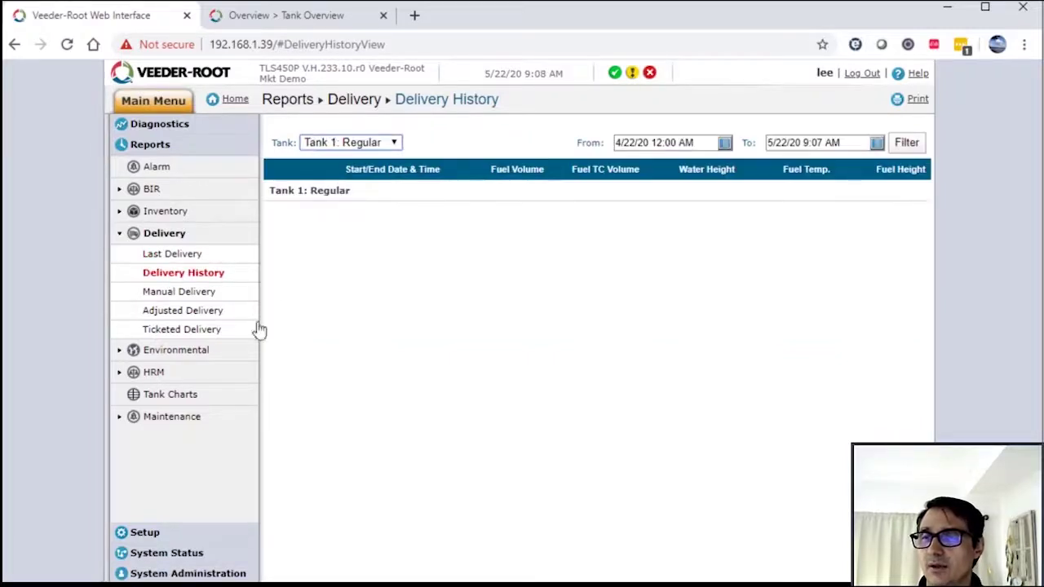
Step: Filter Tank 1: Regular's delivery history from January 13, 2020, which lists no deliveries
click(724, 142)
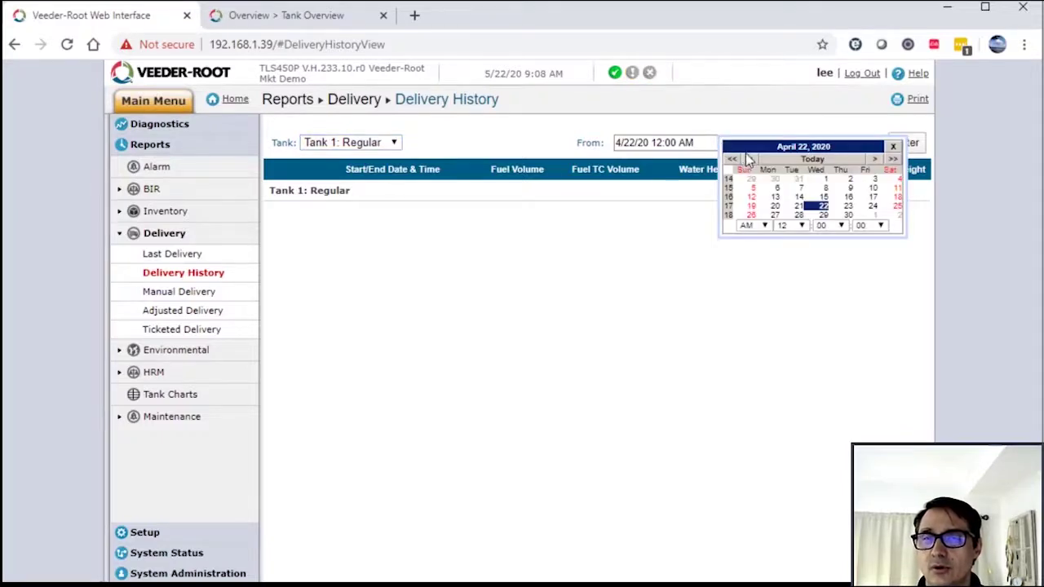
click(748, 158)
double_click(749, 158)
click(770, 197)
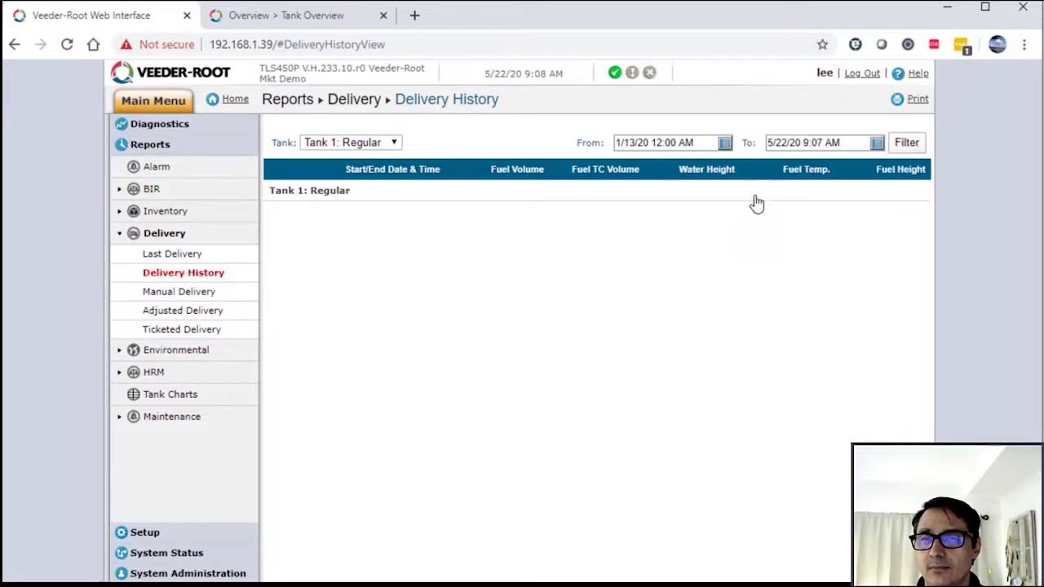
click(907, 143)
click(395, 143)
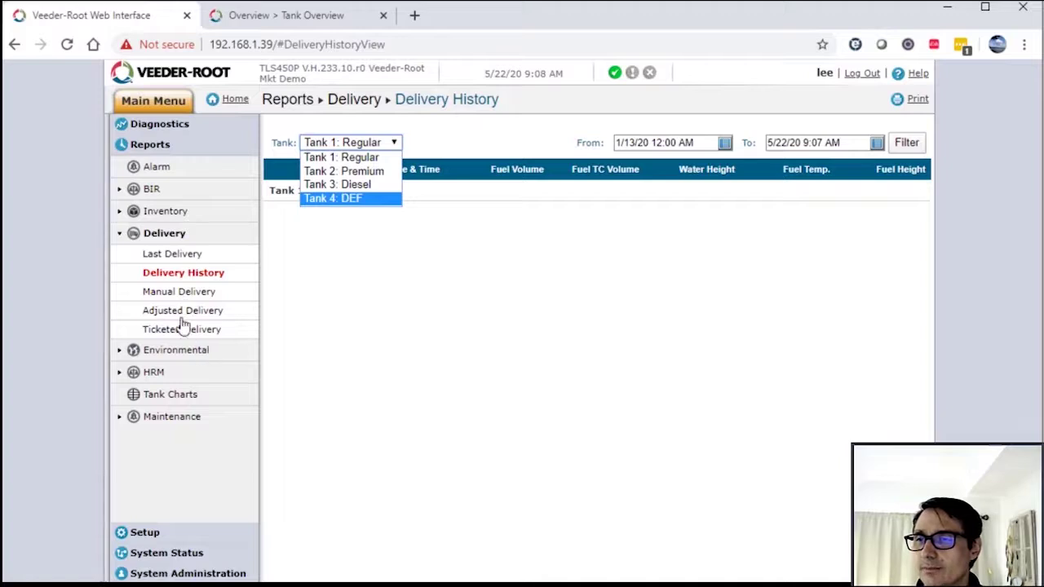
click(421, 300)
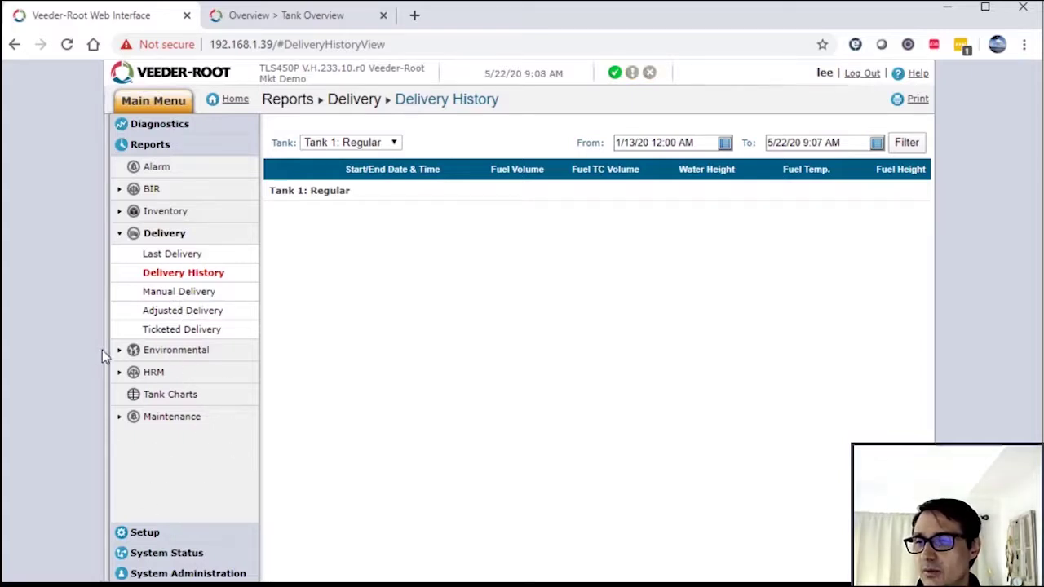
Step: Show the Combined Tank Test results for Tank 1: Regular, listing seven passed SLD tests
click(181, 354)
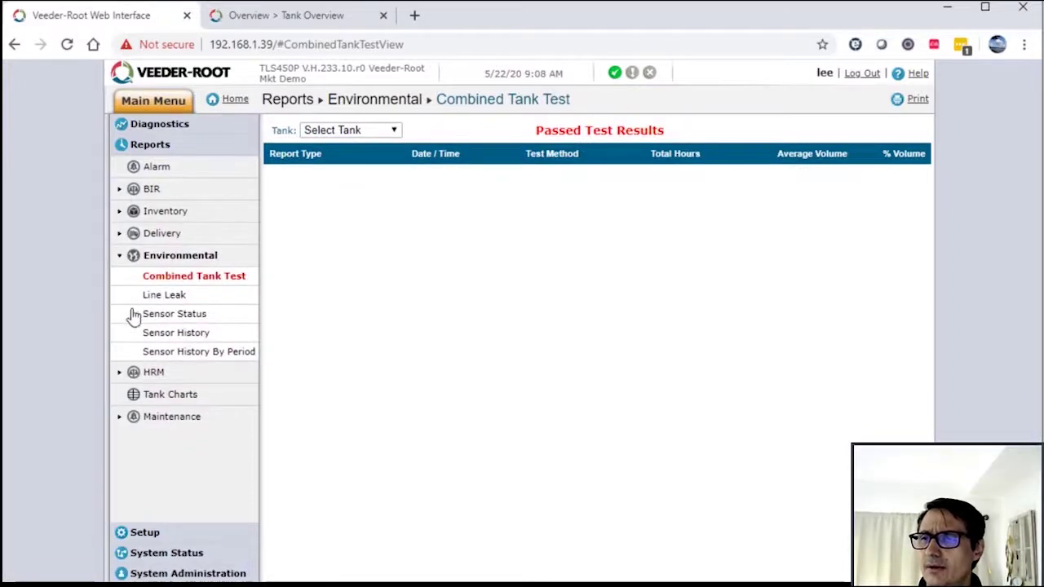
click(349, 131)
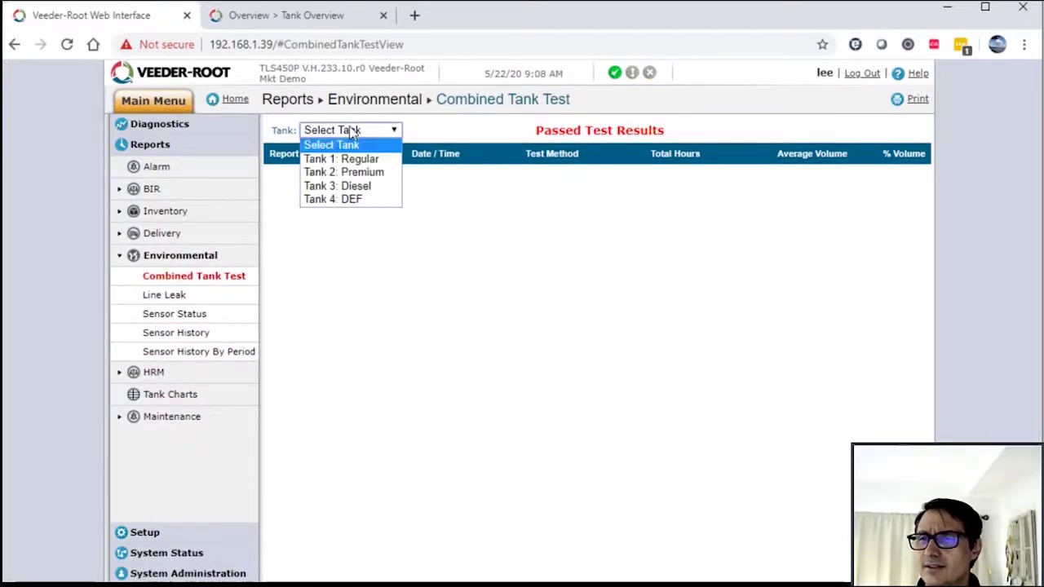
click(345, 159)
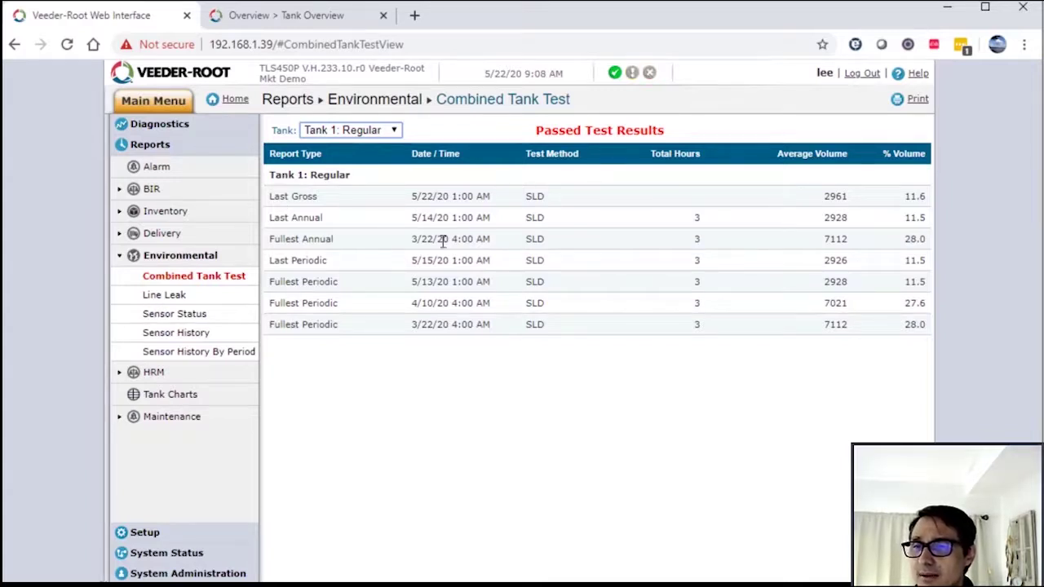
Step: Look over the Line Leak report's lines and the Sensor Status report
click(170, 297)
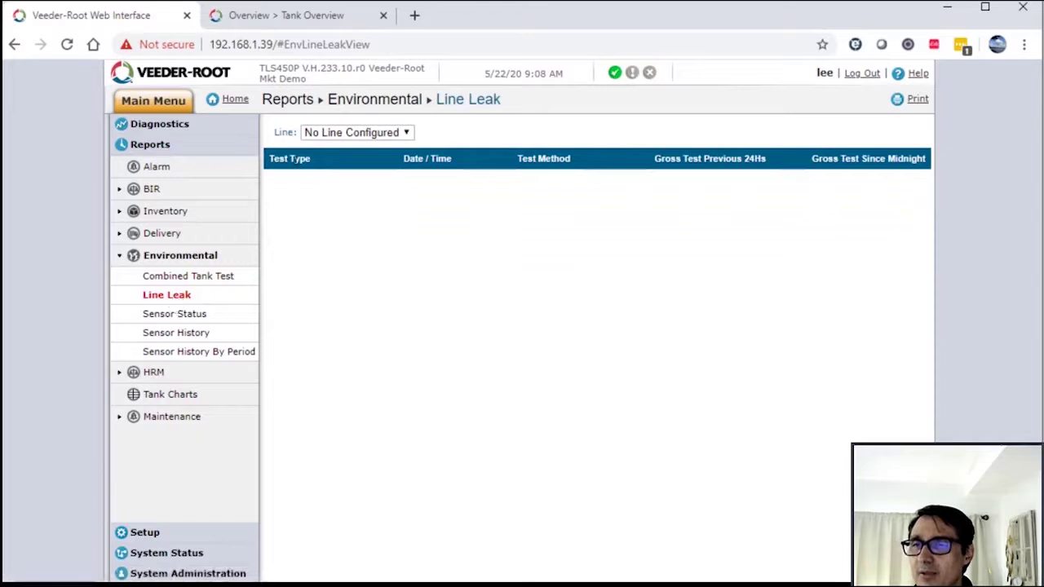
click(393, 136)
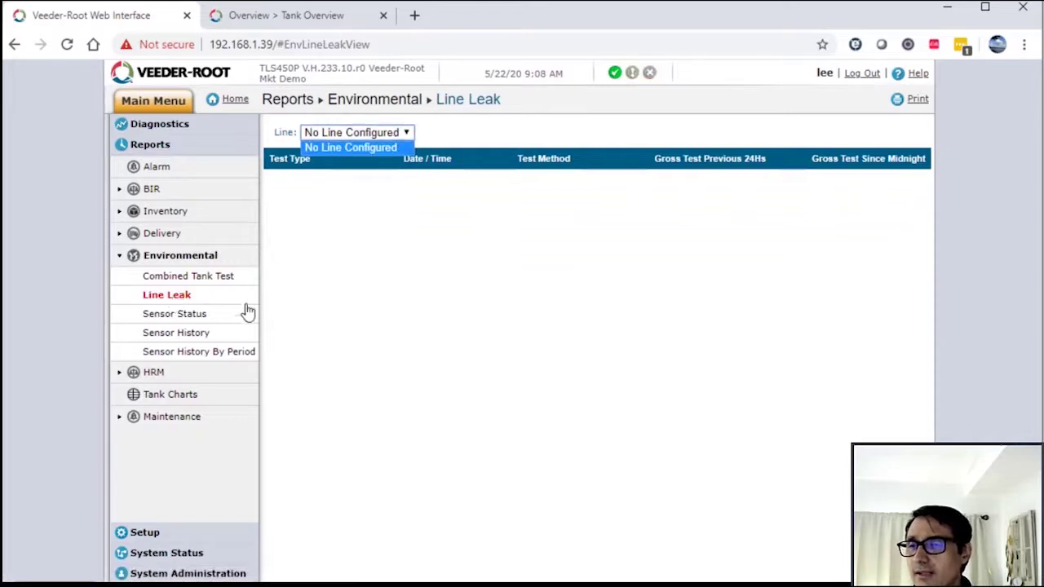
click(173, 317)
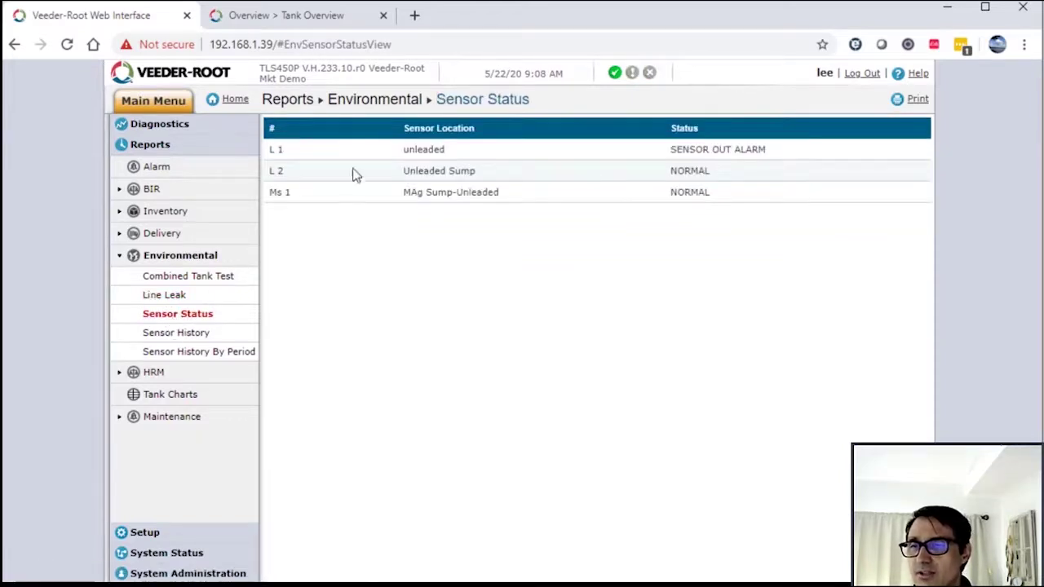
Step: Show Sensor History for type LIQUID SENSOR with Id set to All Liquid
click(196, 333)
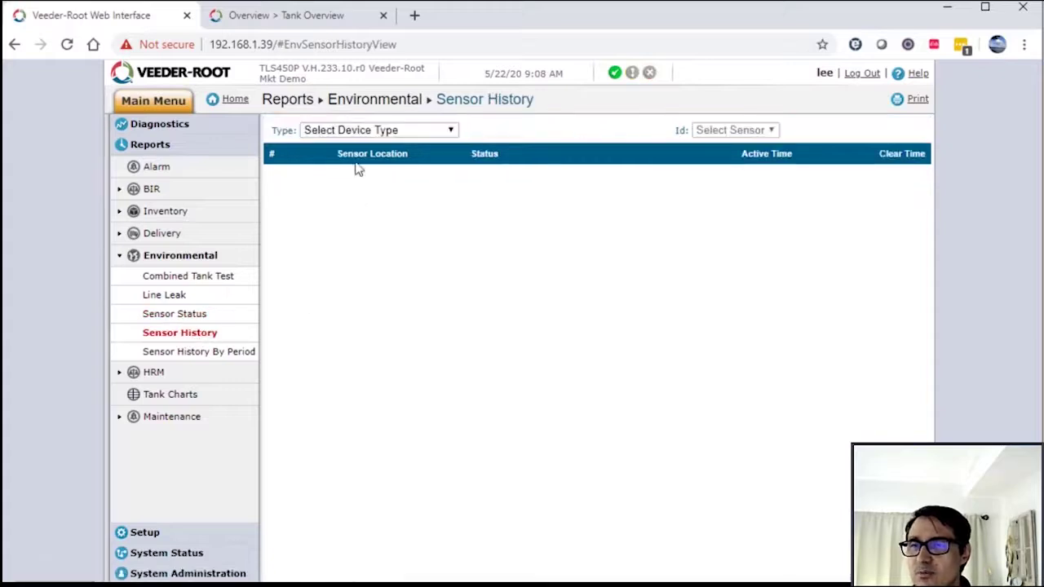
click(363, 132)
click(372, 172)
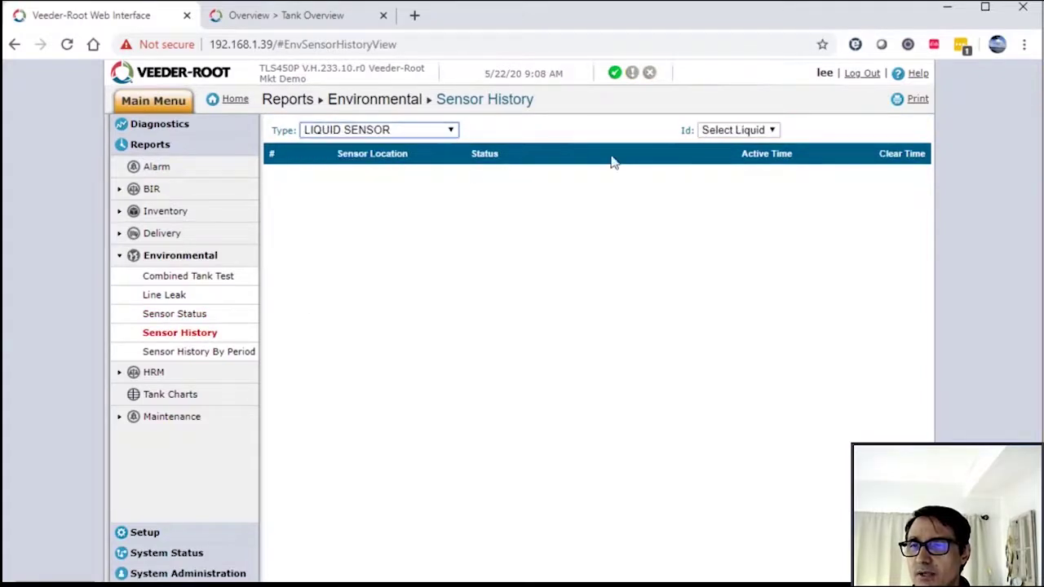
click(761, 132)
click(734, 159)
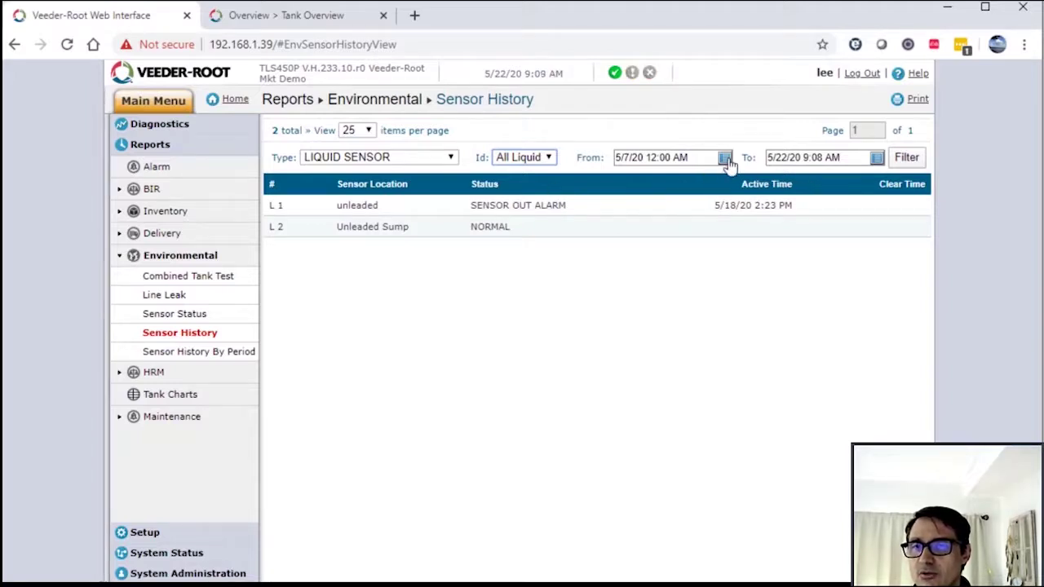
Step: Show Sensor History By Period for LIQUID SENSOR type with Id set to All Liquid
click(169, 360)
click(410, 129)
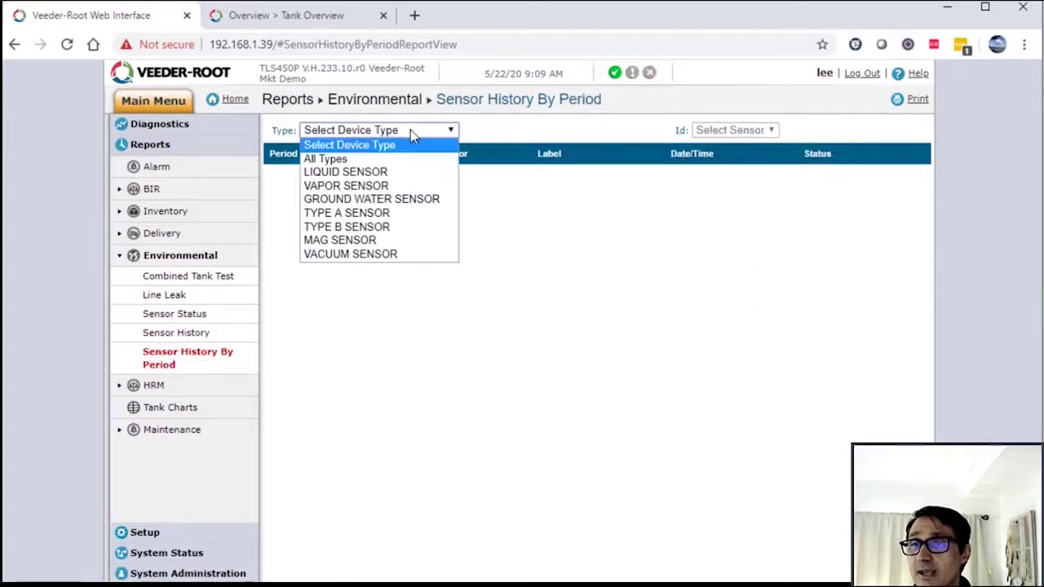
click(388, 173)
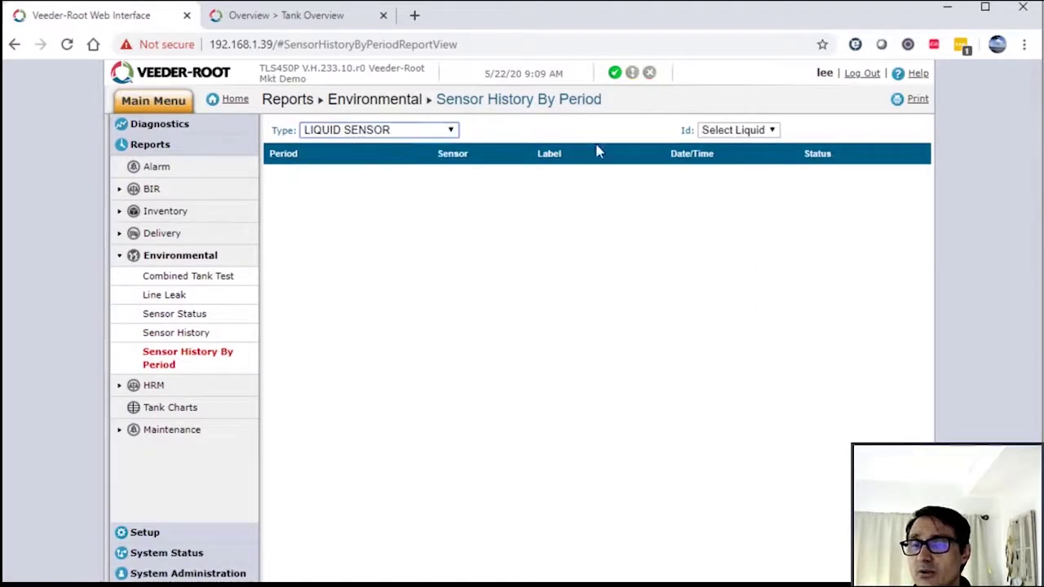
click(718, 131)
click(719, 160)
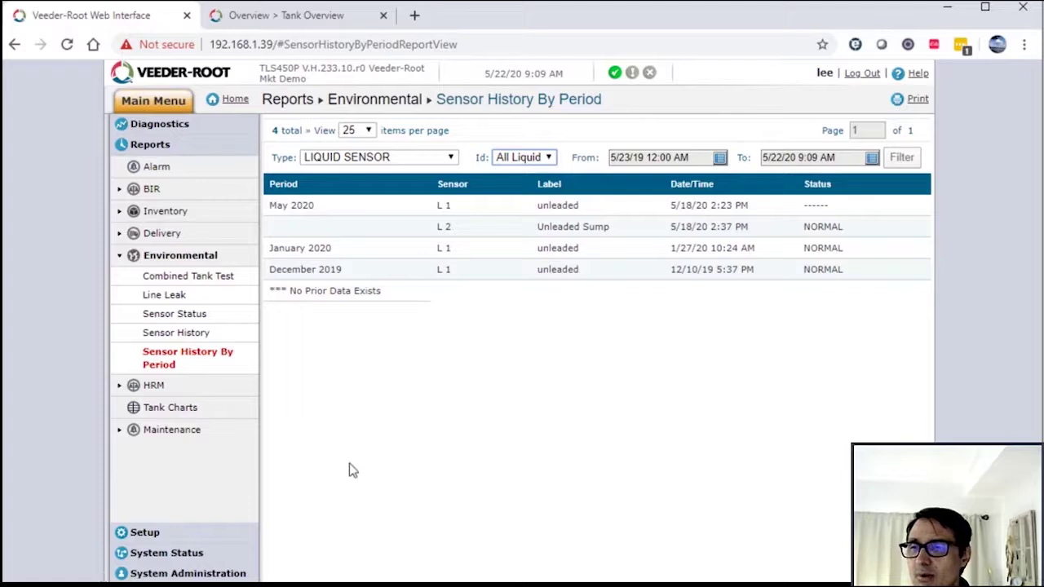
Step: View the Tank Charts for Tank 1: Regular, then load the Maintenance History report
click(176, 409)
click(343, 130)
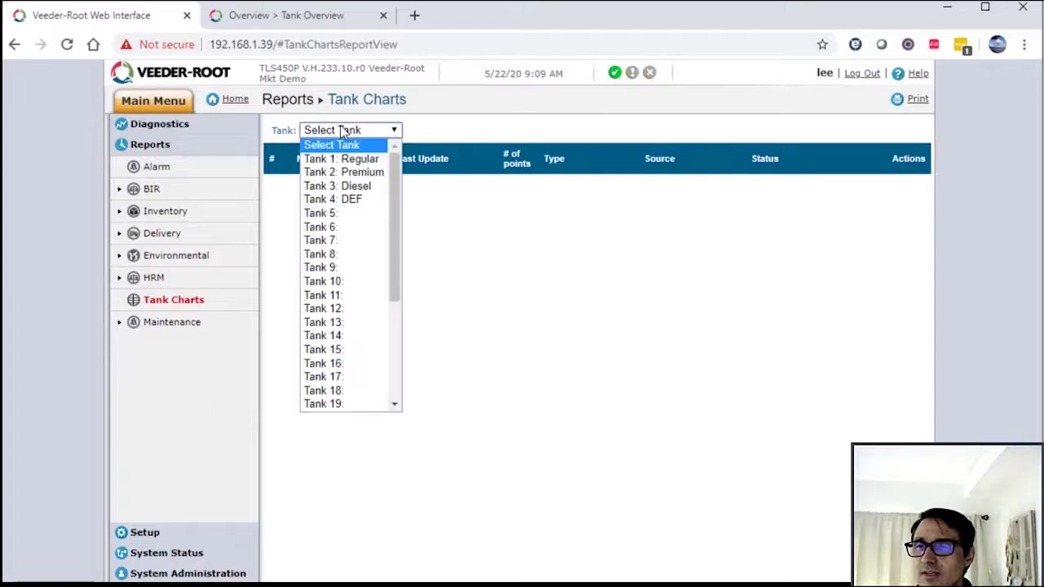
click(344, 163)
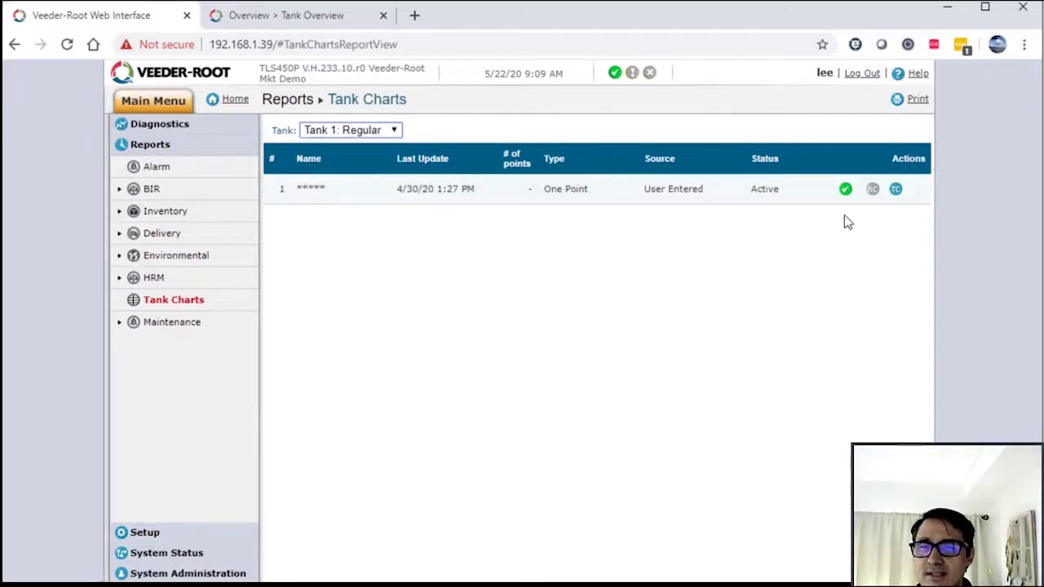
click(162, 328)
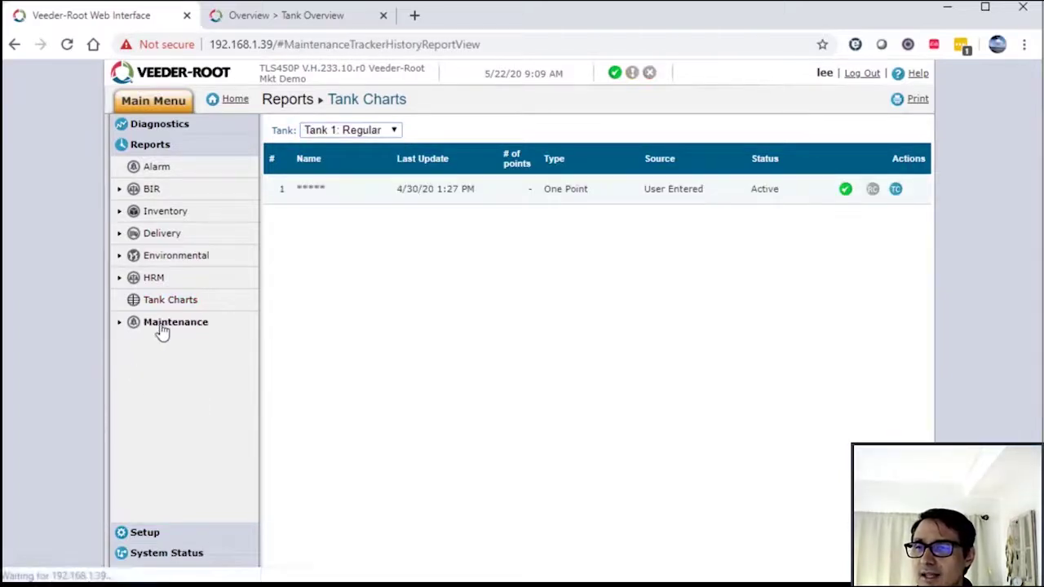